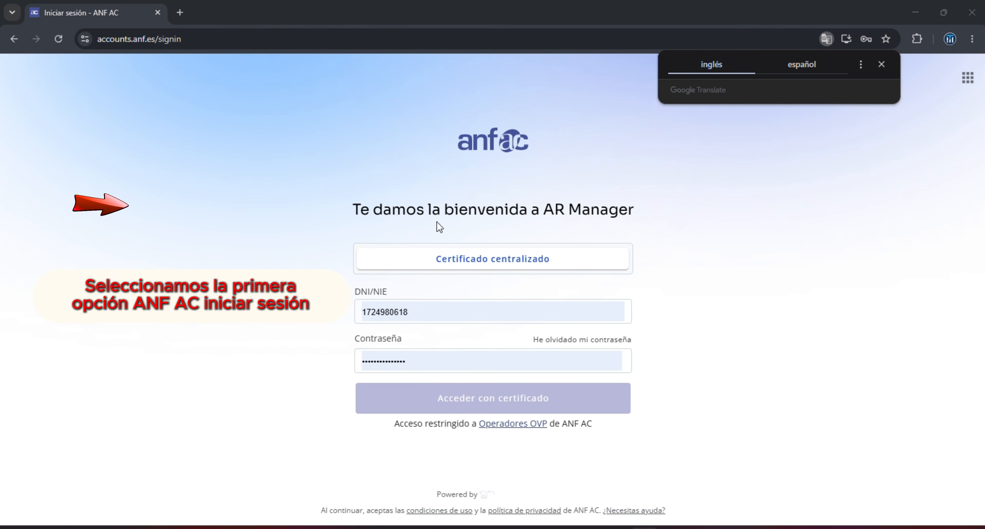
Dismiss the translation prompt and open the Mis certificados platform from the ANF AC application list
click(882, 65)
click(974, 84)
click(968, 78)
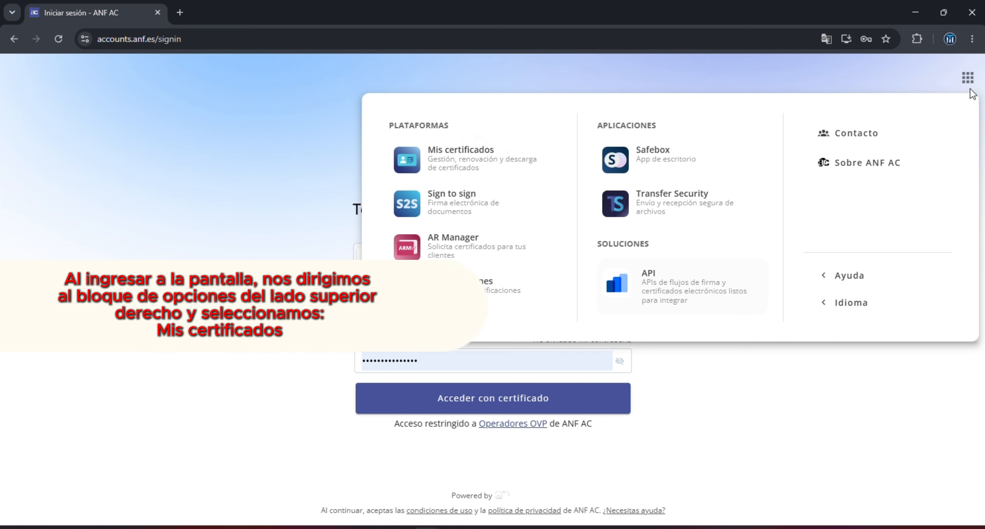
click(450, 152)
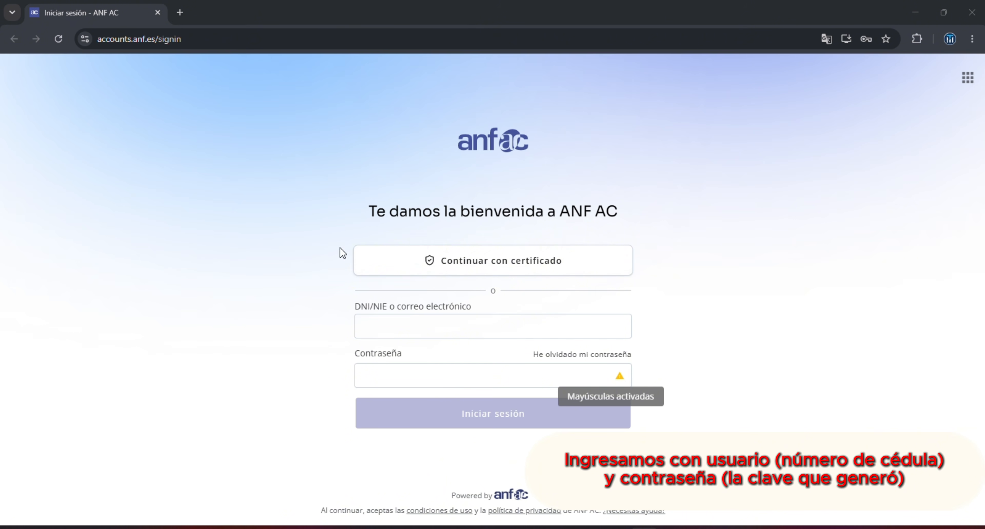
Fill the sign-in form with the saved ID number and account password
click(456, 327)
click(634, 312)
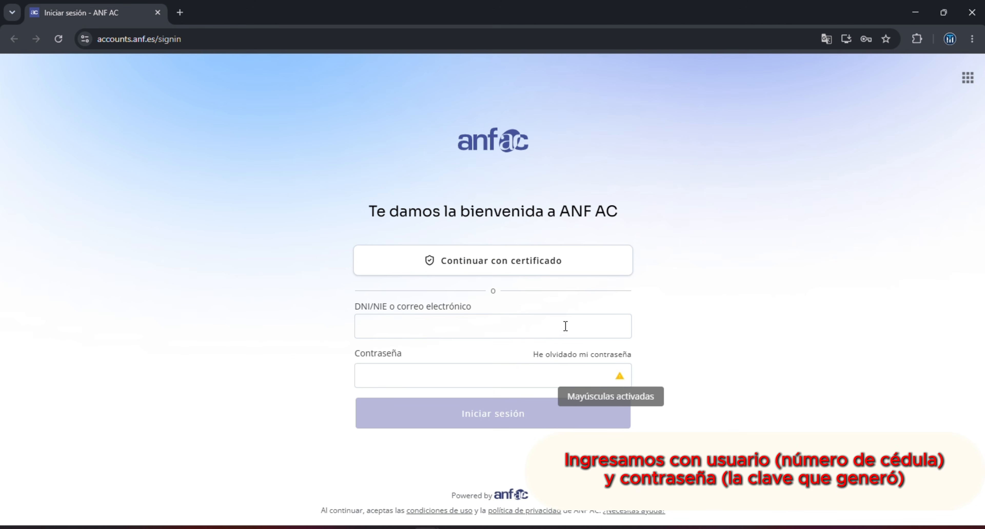
click(534, 328)
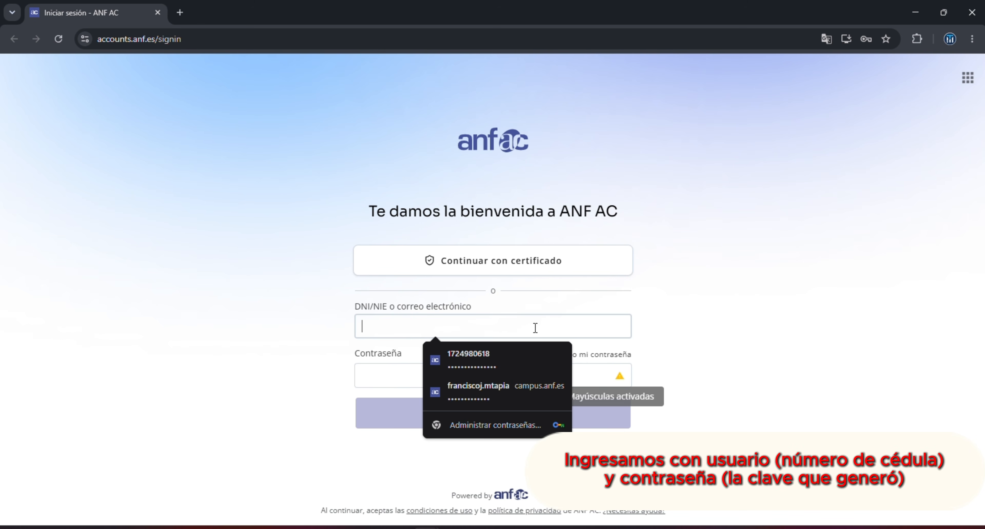
click(494, 362)
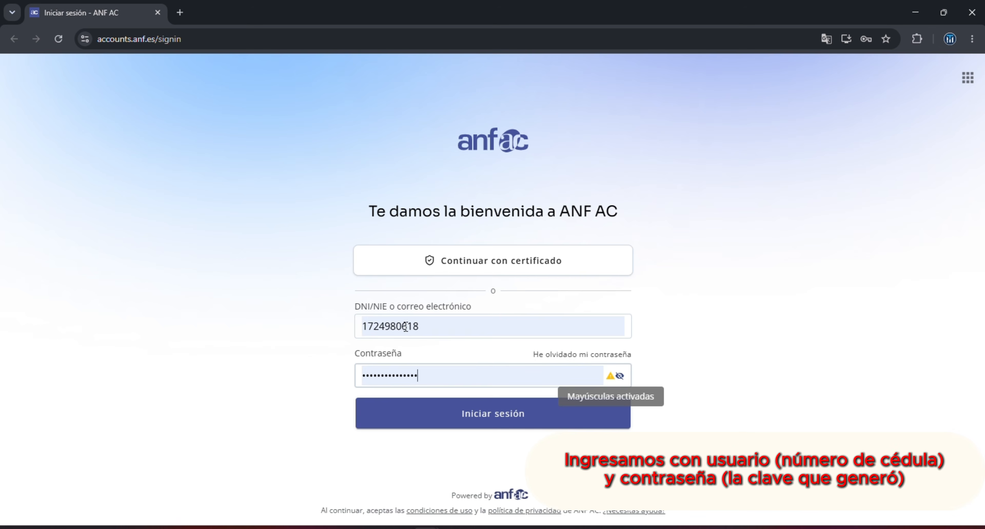
click(426, 326)
click(741, 333)
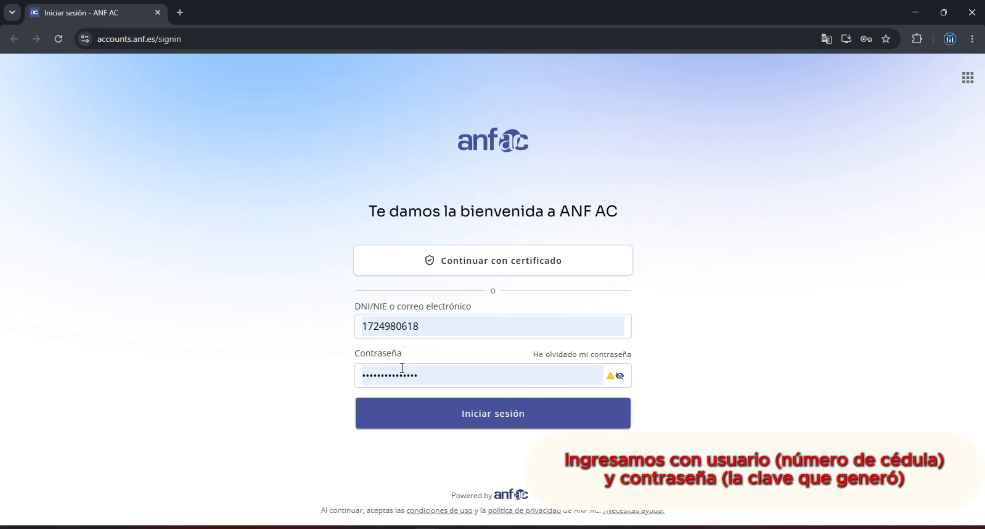
Clear the prefilled password, enter the account password again and sign in to Mis certificados
click(438, 376)
double_click(441, 376)
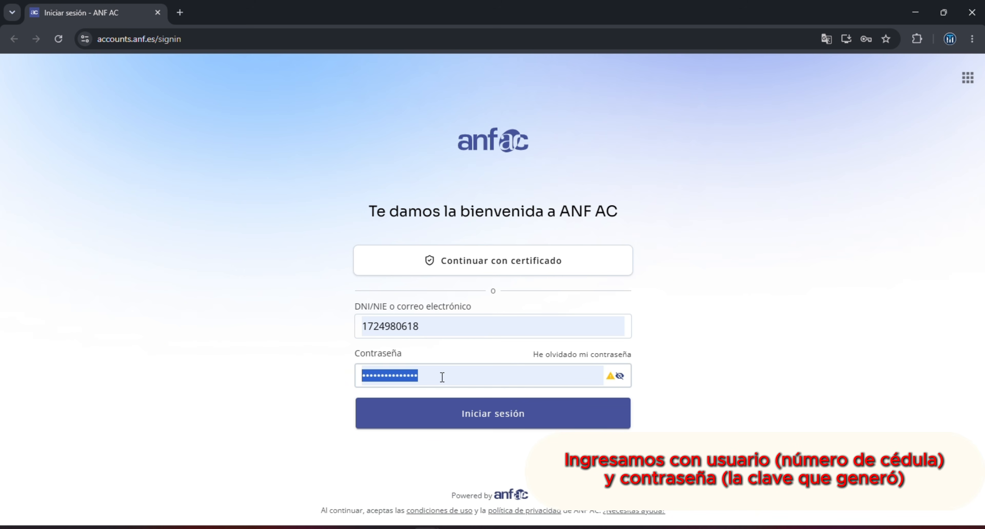
key(BackSpace)
key(ctrl+v)
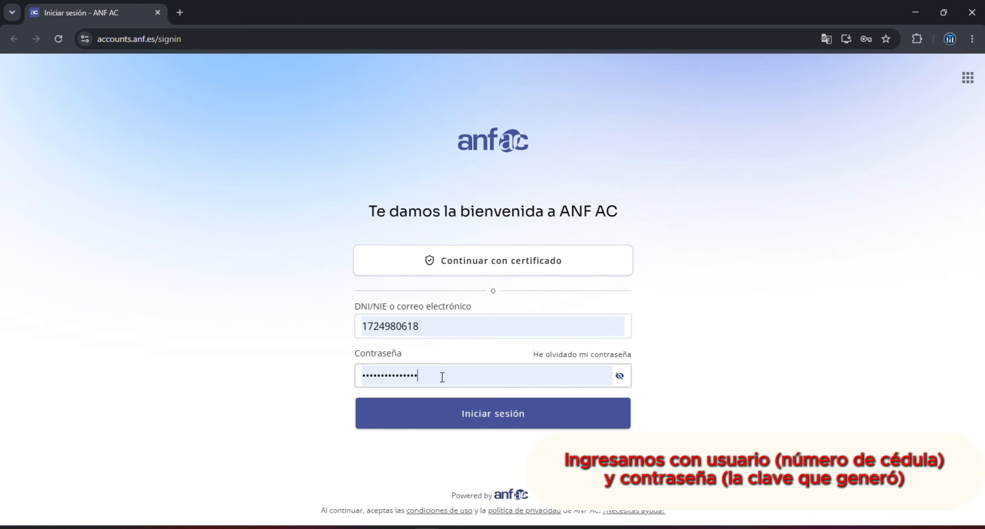
key(Caps_Lock)
key(BackSpace)
key(BackSpace)
key(BackSpace)
key(BackSpace)
key(BackSpace)
key(BackSpace)
key(BackSpace)
key(BackSpace)
key(BackSpace)
key(BackSpace)
key(BackSpace)
key(BackSpace)
key(BackSpace)
key(BackSpace)
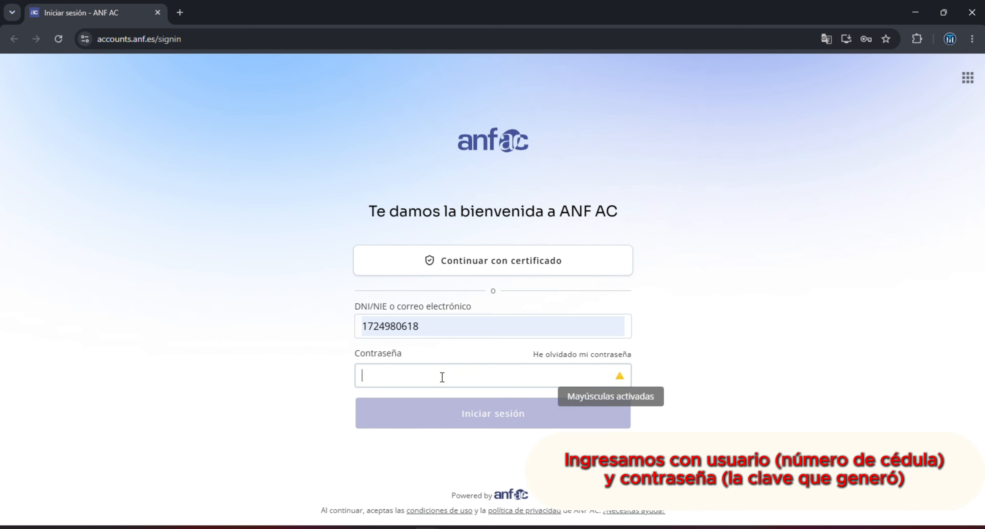
text(•)
key(Caps_Lock)
text(••)
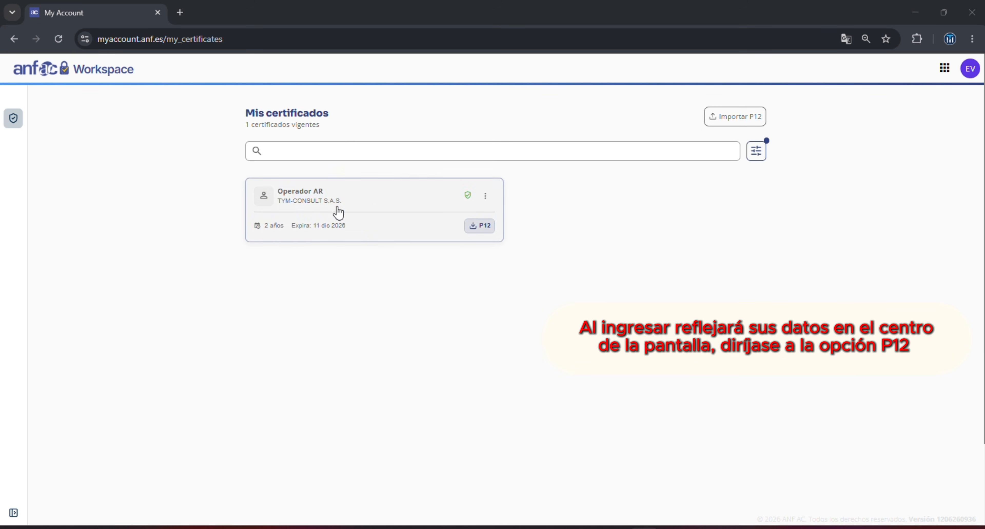
Download the Operador AR certificate in P12 format, entering the signature PIN
click(481, 230)
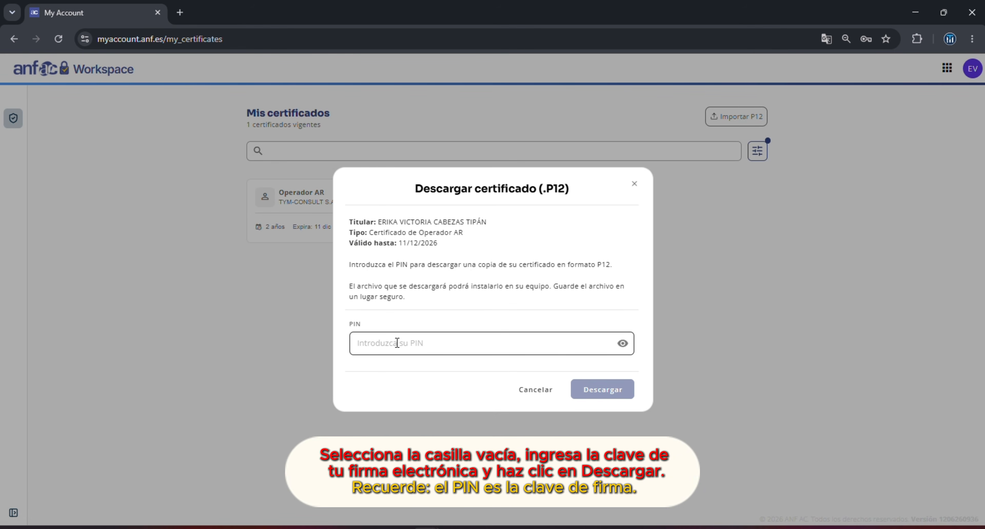
click(407, 346)
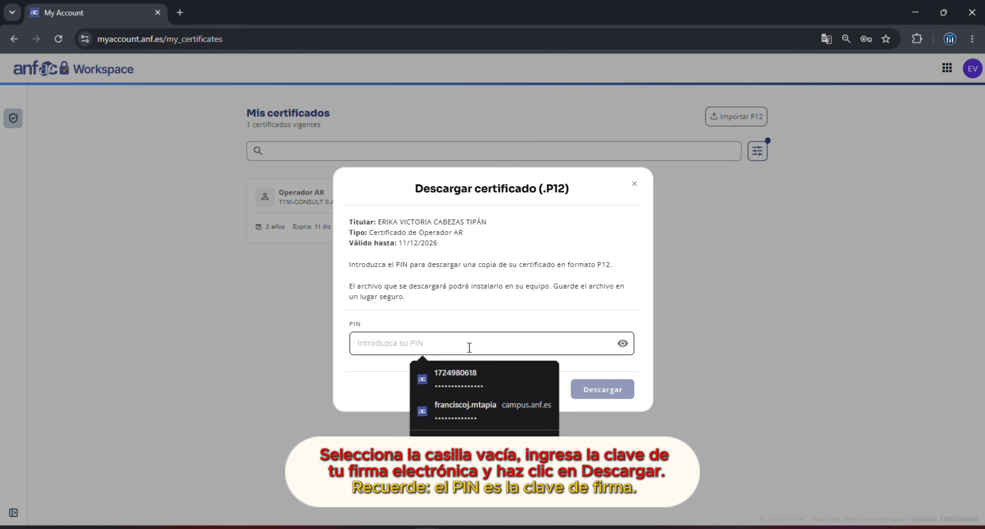
click(463, 375)
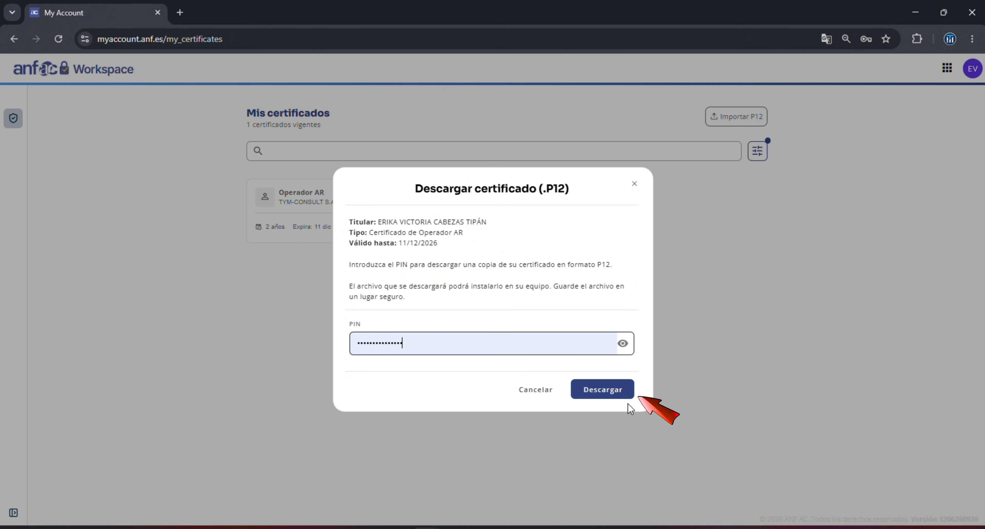
click(620, 398)
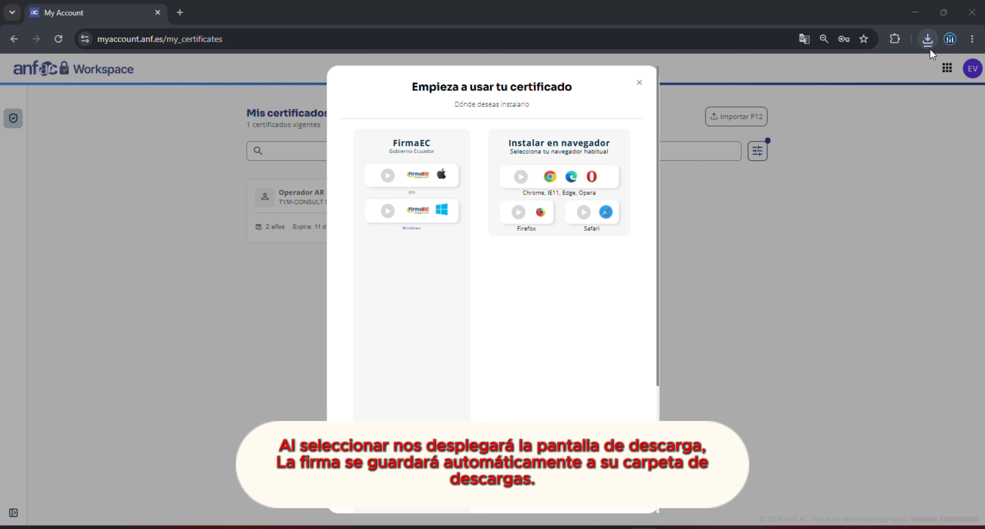
Locate the newly downloaded .p12 certificate from the recent downloads in the Descargas folder
click(927, 39)
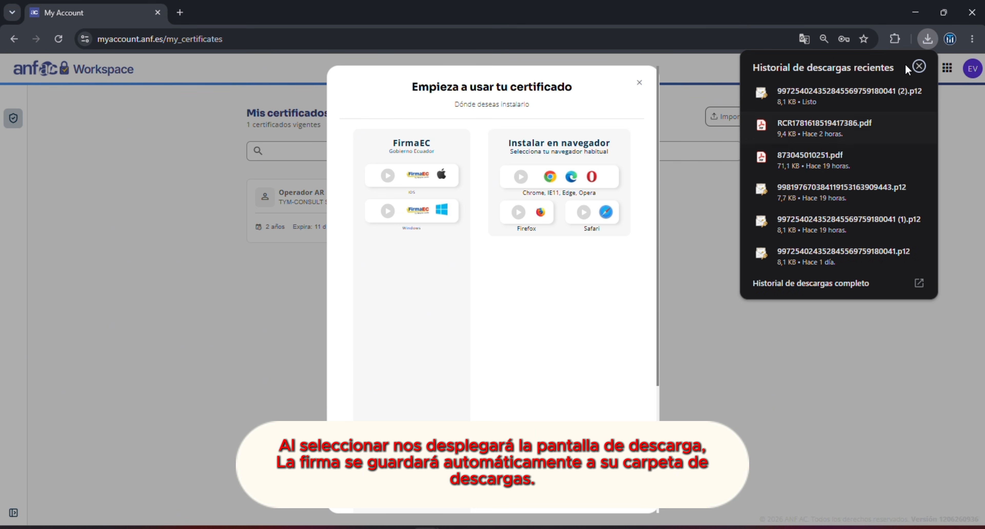
click(893, 94)
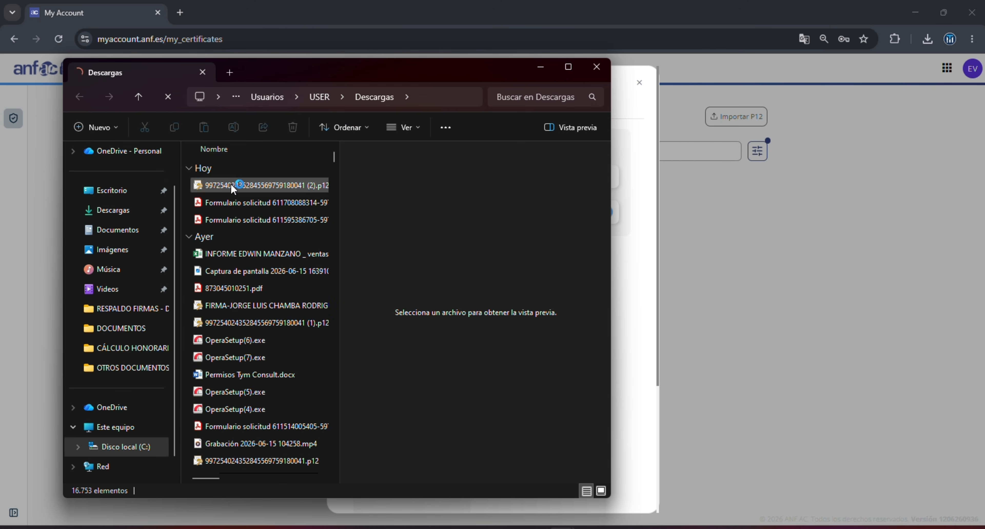
click(97, 215)
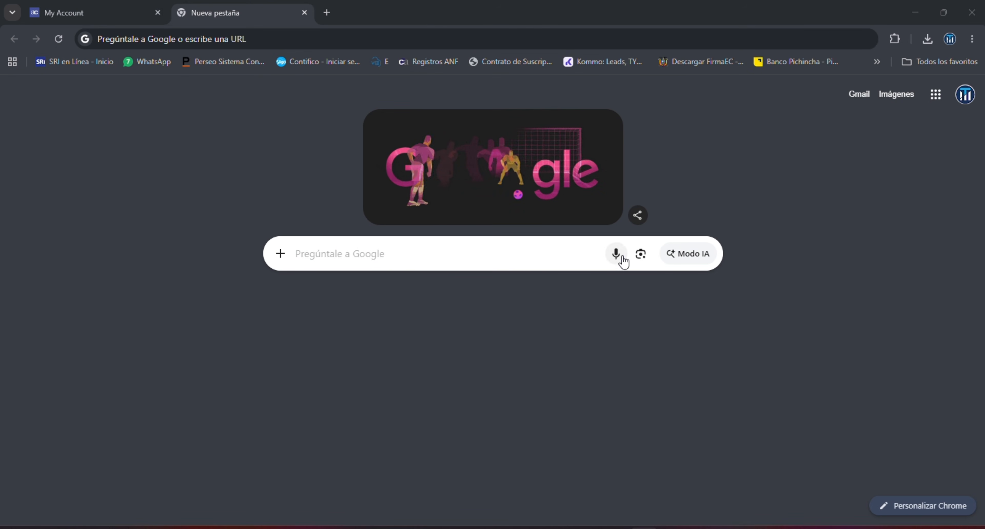
Search Google for firmas.ec in a new tab and open the Descargar FirmaEC result
click(513, 252)
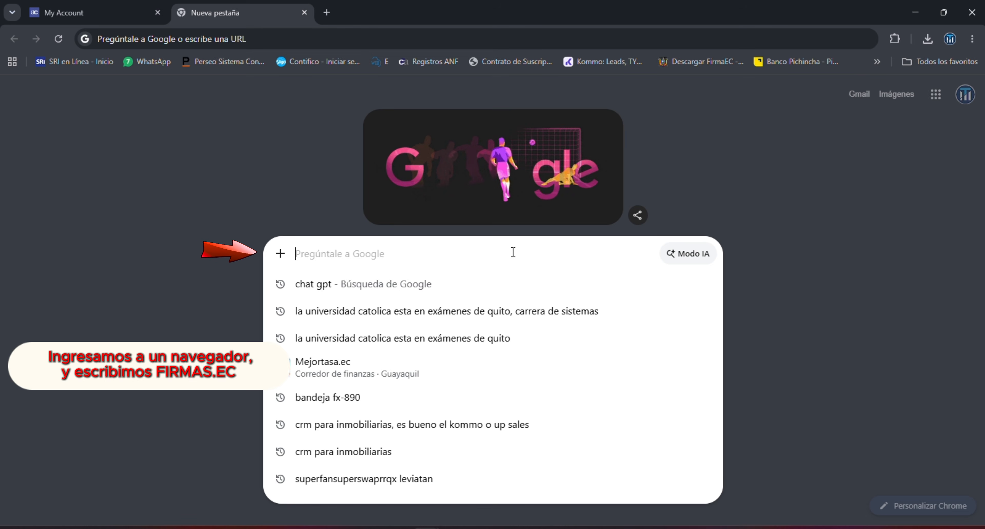
text(firmas.ec)
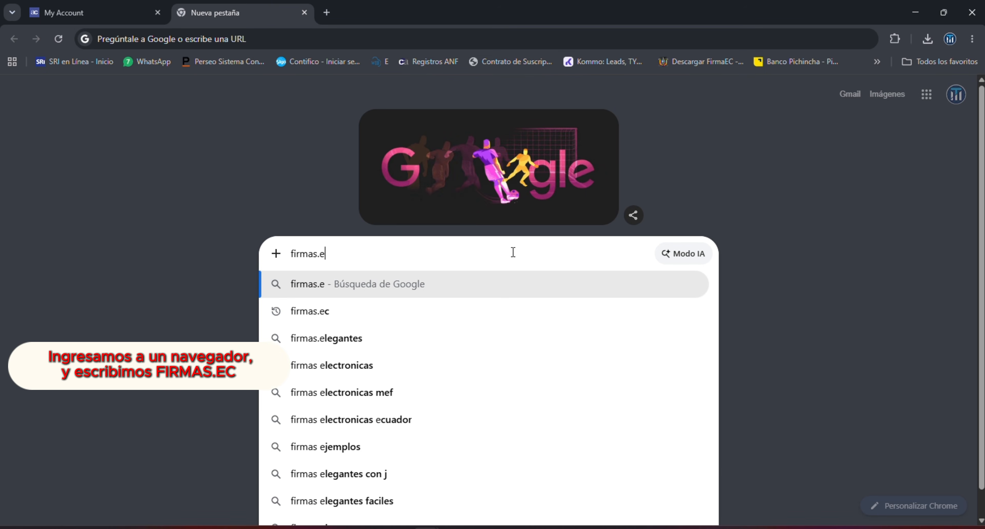
key(Return)
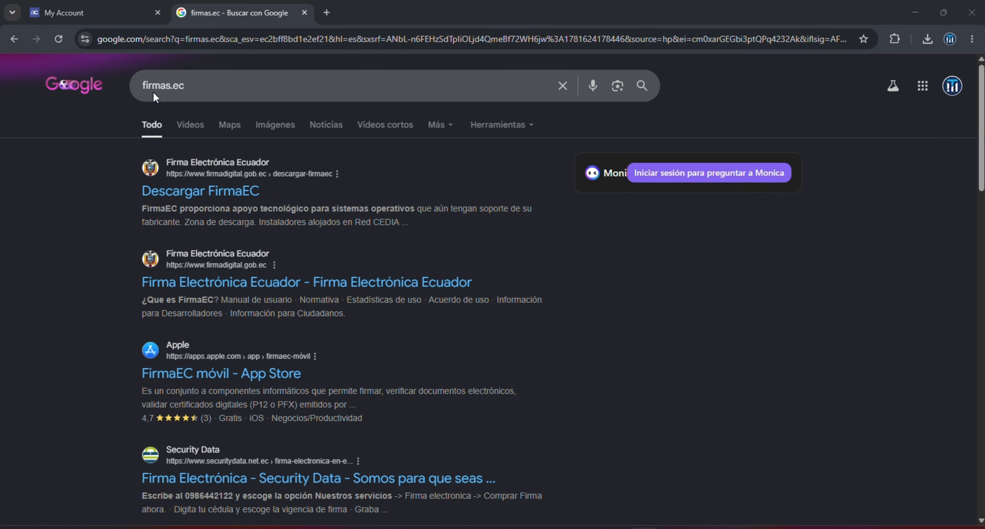
click(219, 195)
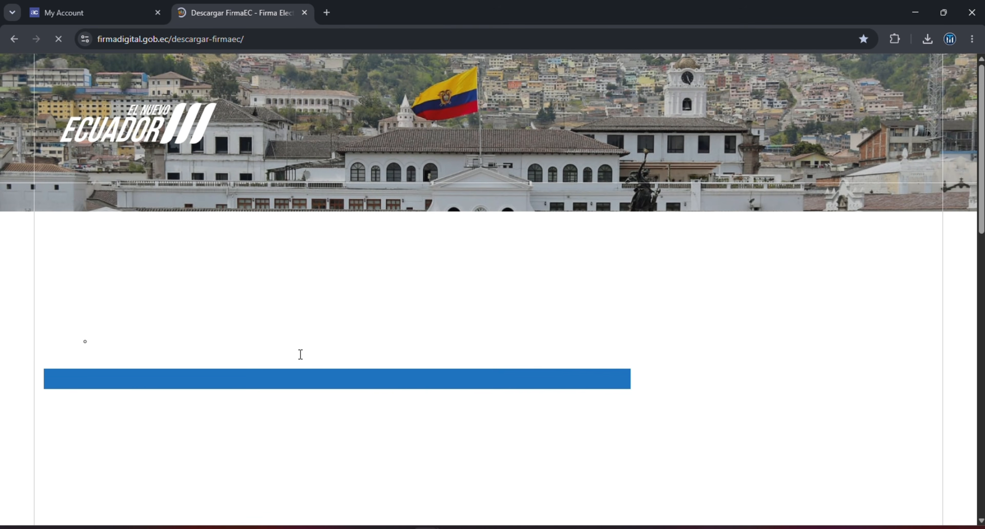
Examine the FirmaEC installers offered for Windows, MacOS, RPM and Debian distributions and mobile devices
scroll(351, 287, down, 6)
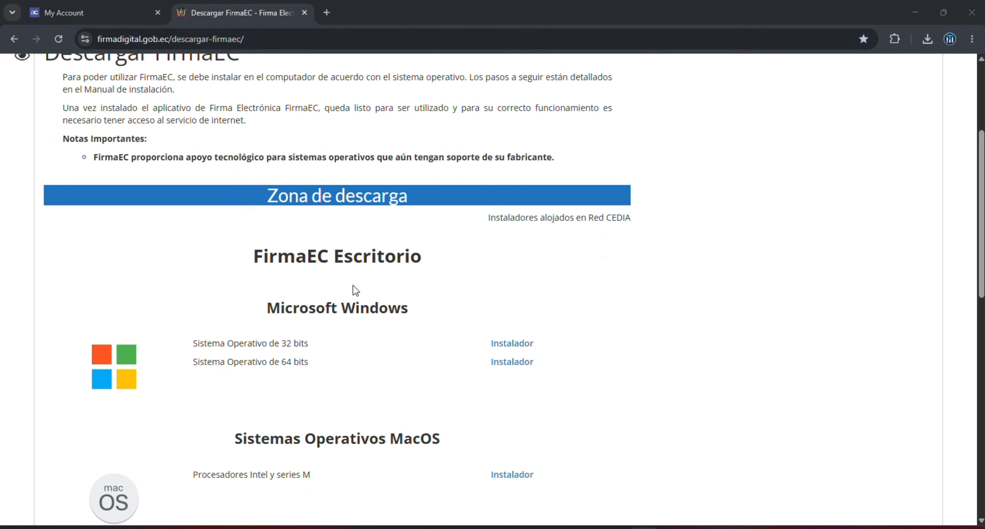
drag(278, 133, 356, 133)
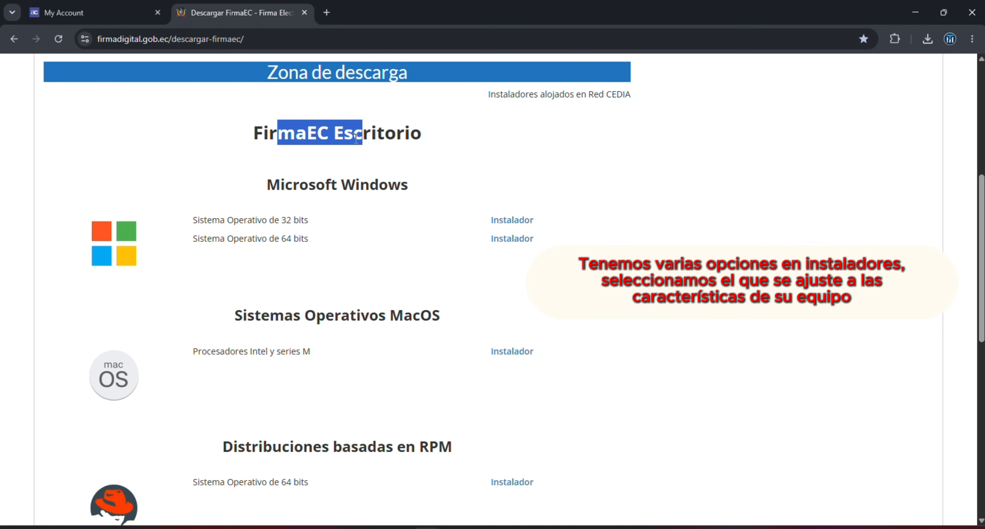
drag(294, 186, 341, 191)
scroll(294, 325, down, 2)
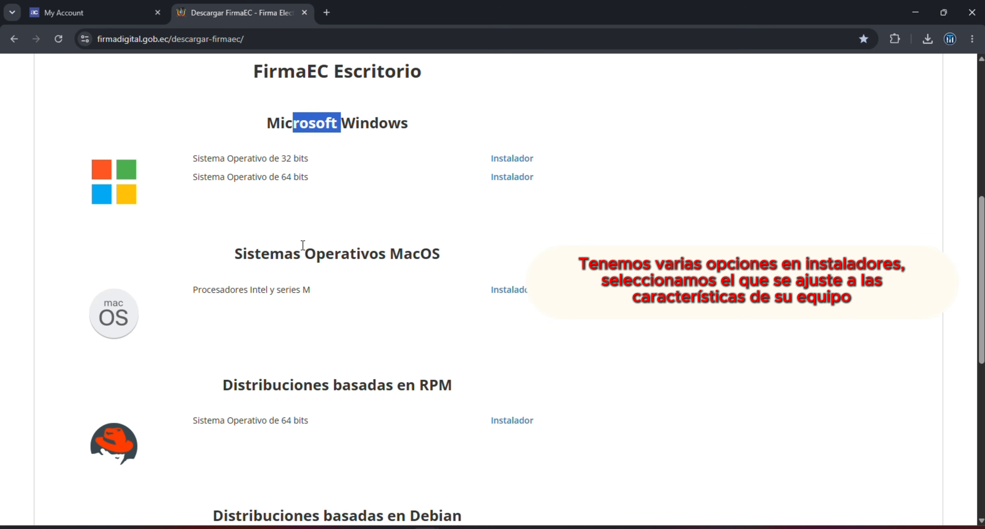
drag(305, 253, 414, 248)
scroll(389, 383, down, 10)
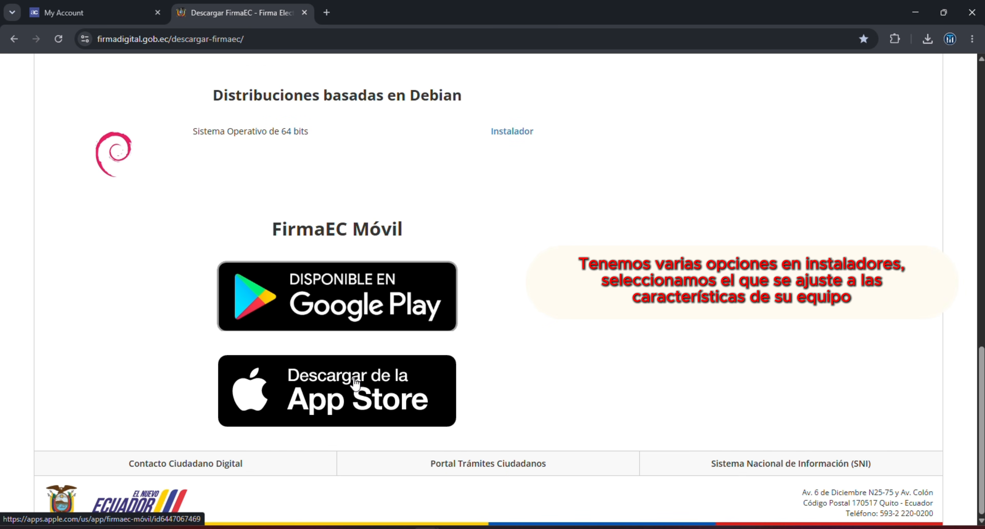
scroll(391, 378, up, 15)
scroll(275, 371, down, 5)
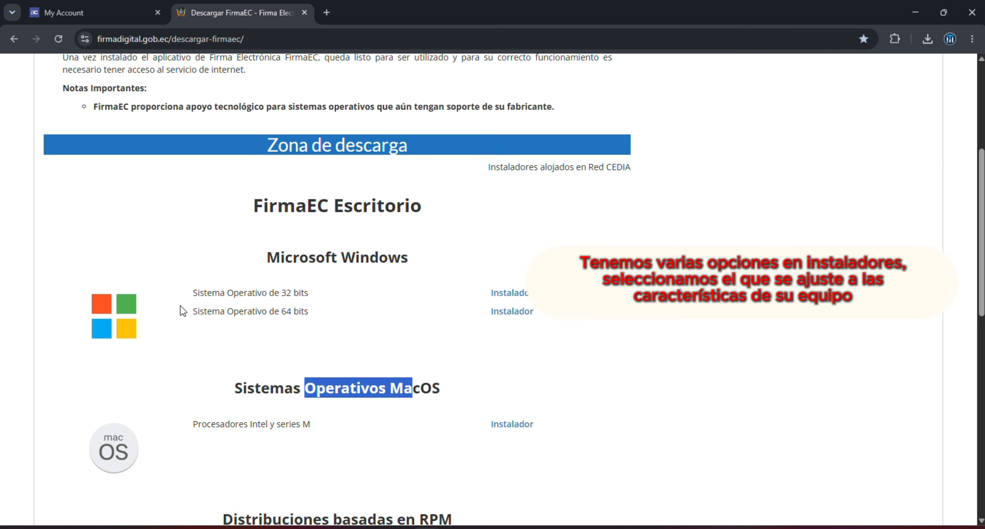
Download the FirmaEC installer for 64-bit Microsoft Windows and show the downloaded file in its folder
drag(262, 294, 299, 314)
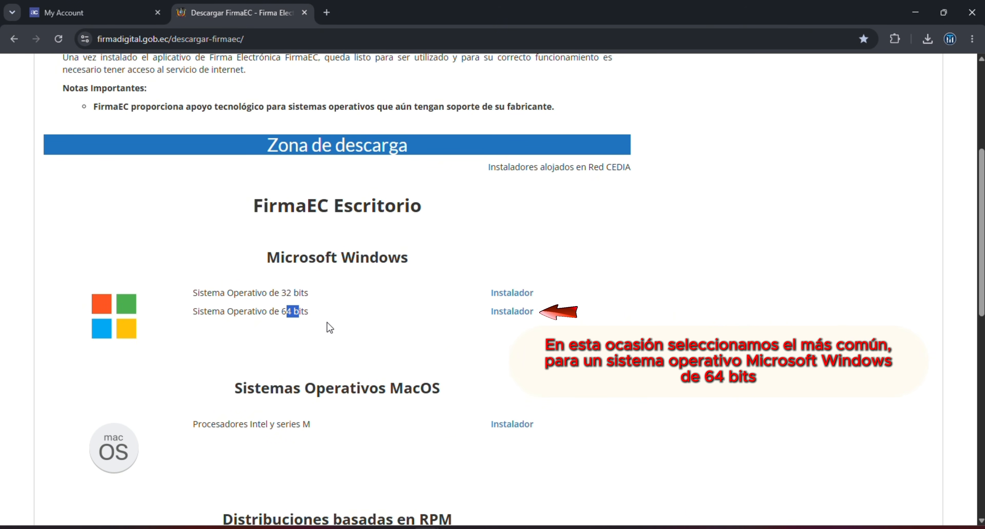
click(518, 314)
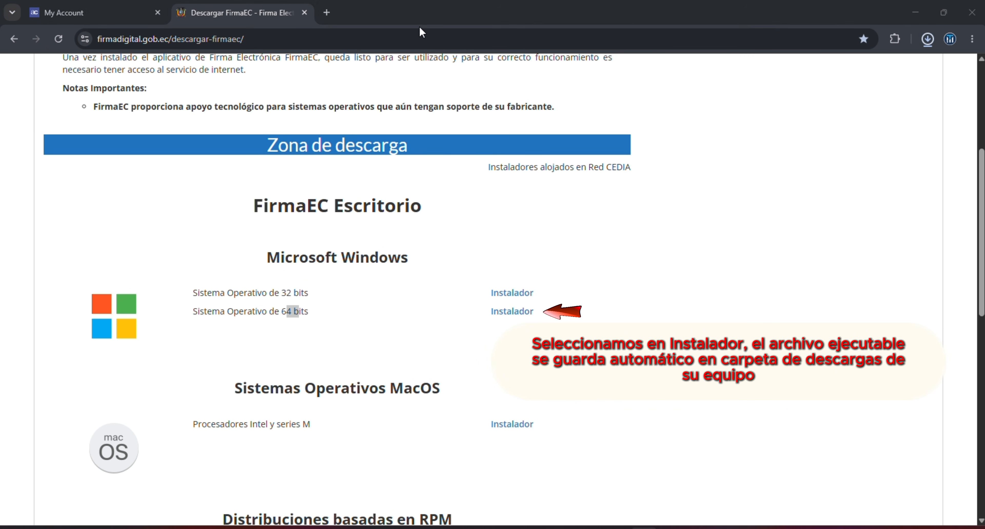
click(927, 43)
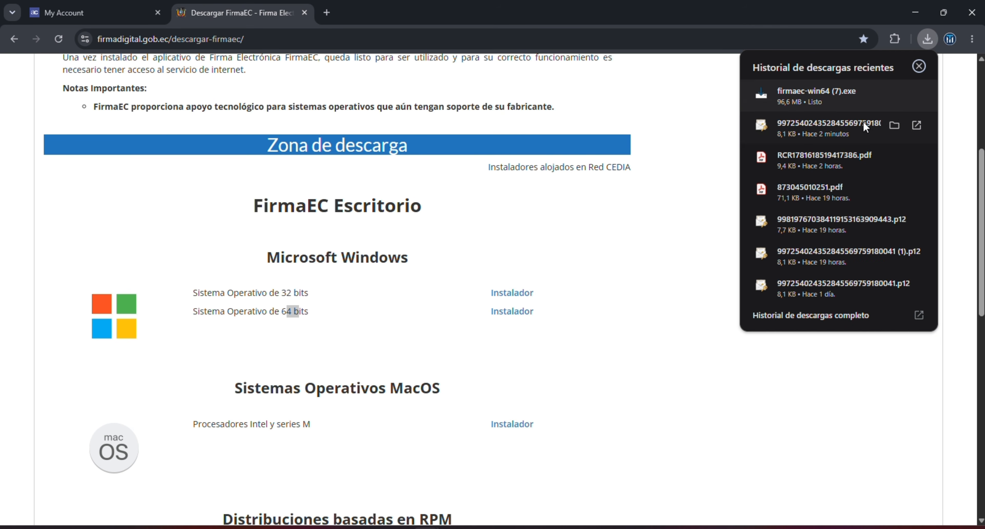
click(893, 94)
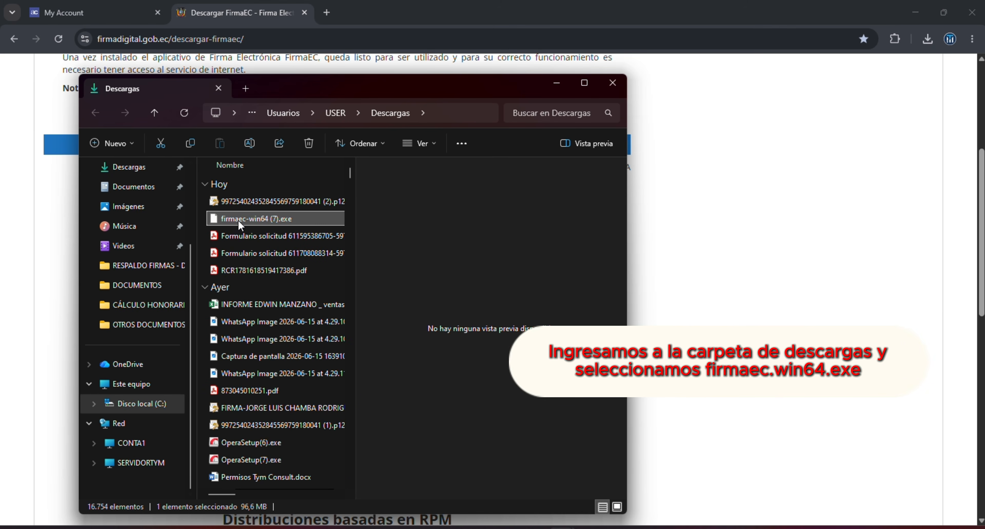
Go to the Descargas folder in the file explorer and widen its file area
scroll(130, 224, up, 3)
click(137, 270)
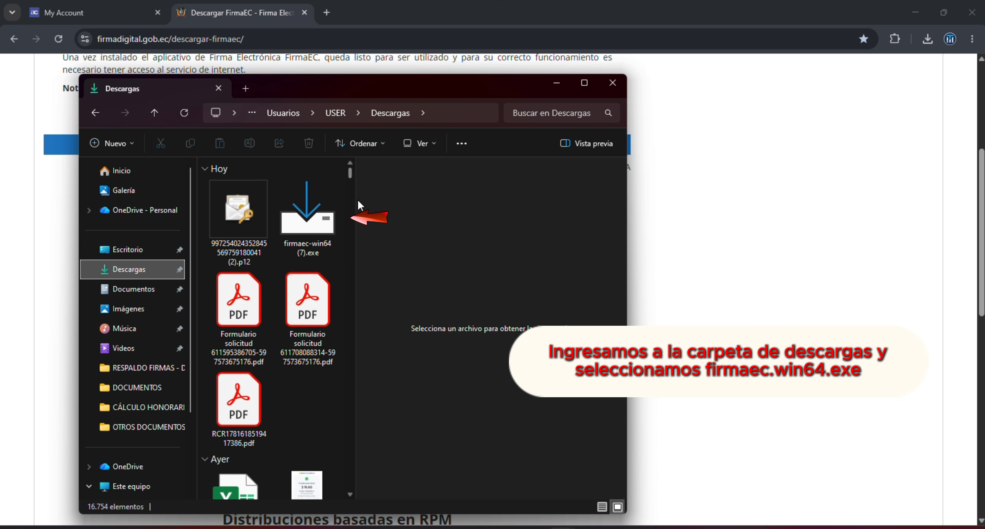
drag(354, 195, 448, 227)
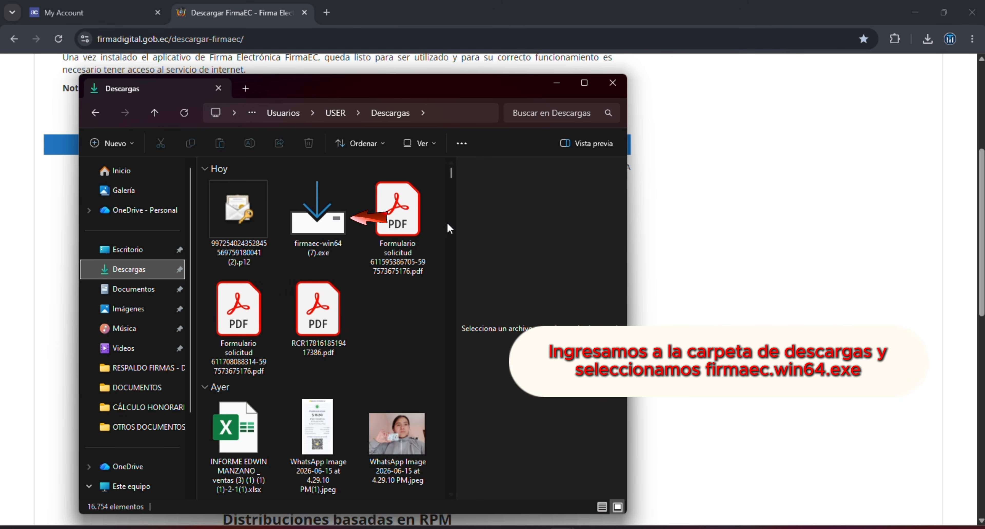
Run firmaec-win64 (7).exe, accept the licence agreement and continue to the Listo para Instalar page
click(324, 237)
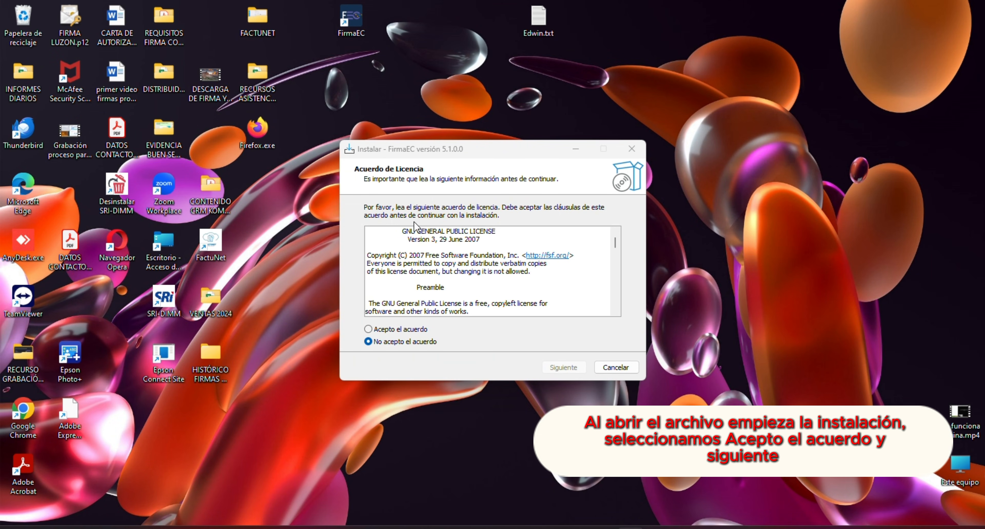
click(377, 329)
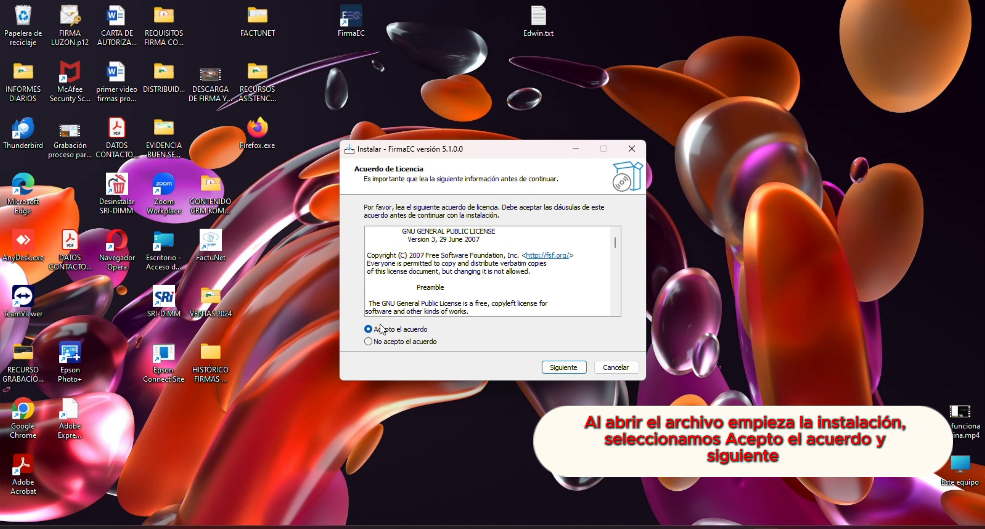
click(561, 367)
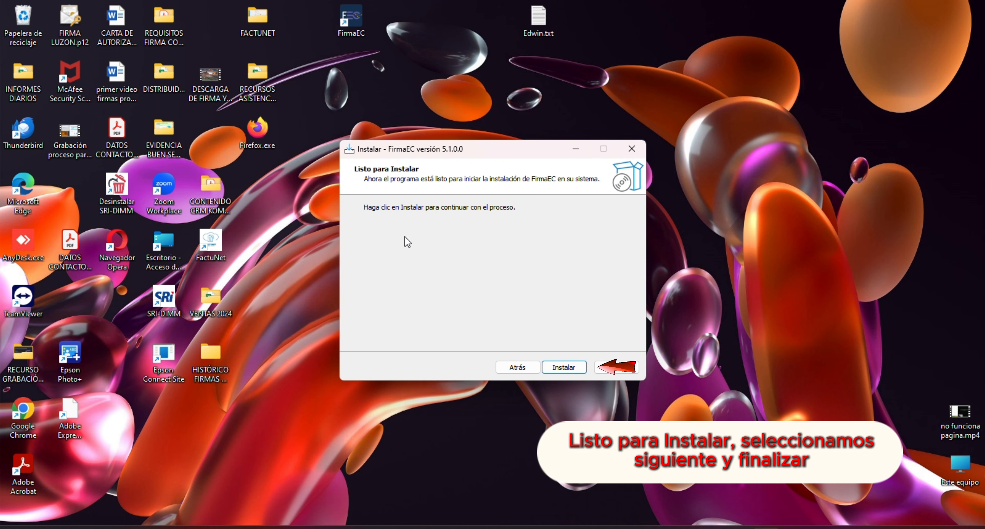
Install FirmaEC, finish the installation wizard and open the installed application from the desktop
click(564, 367)
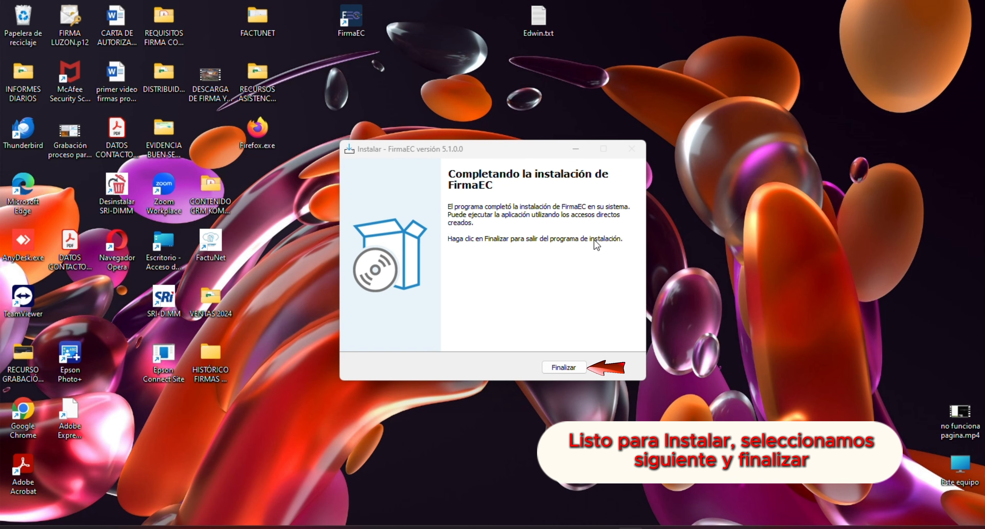
click(564, 368)
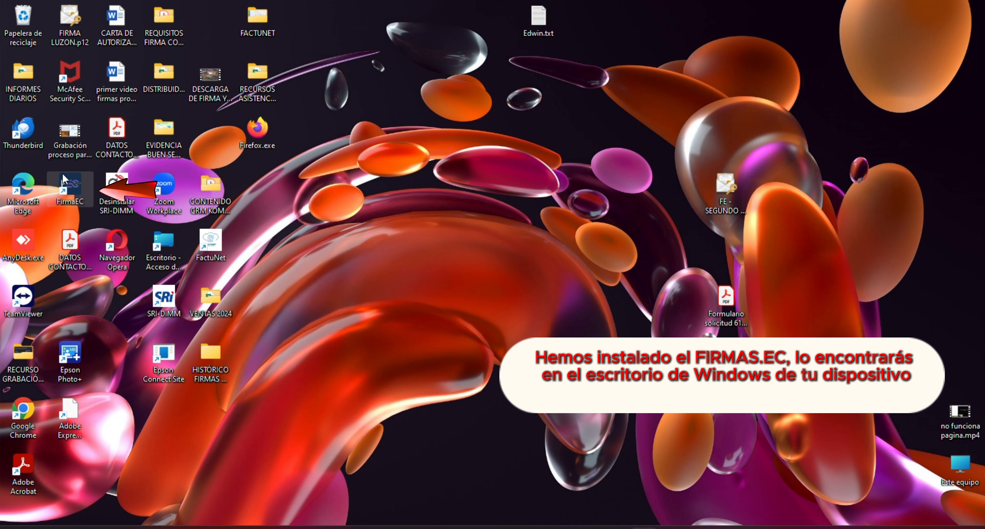
double_click(84, 198)
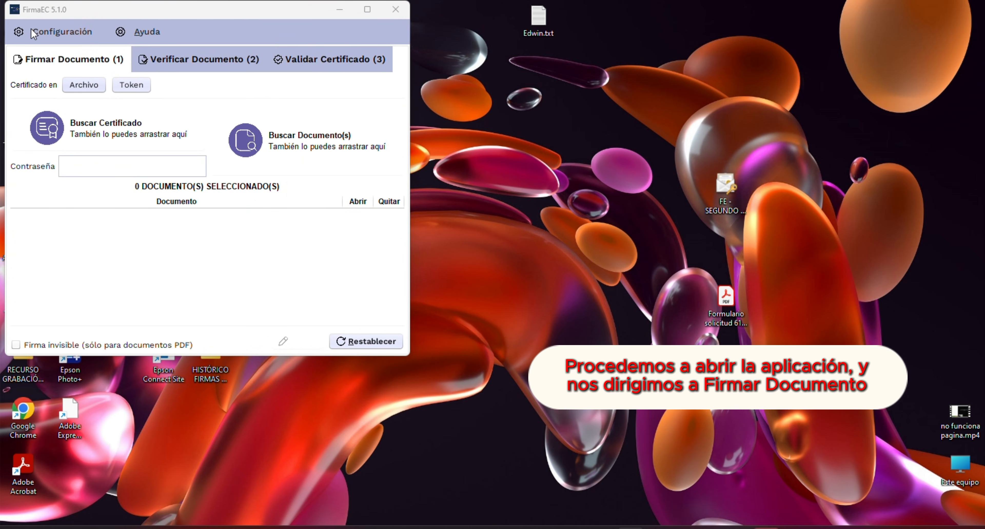
Look over the Verificar Documento and Validar Certificado sections and return to Firmar Documento
click(217, 69)
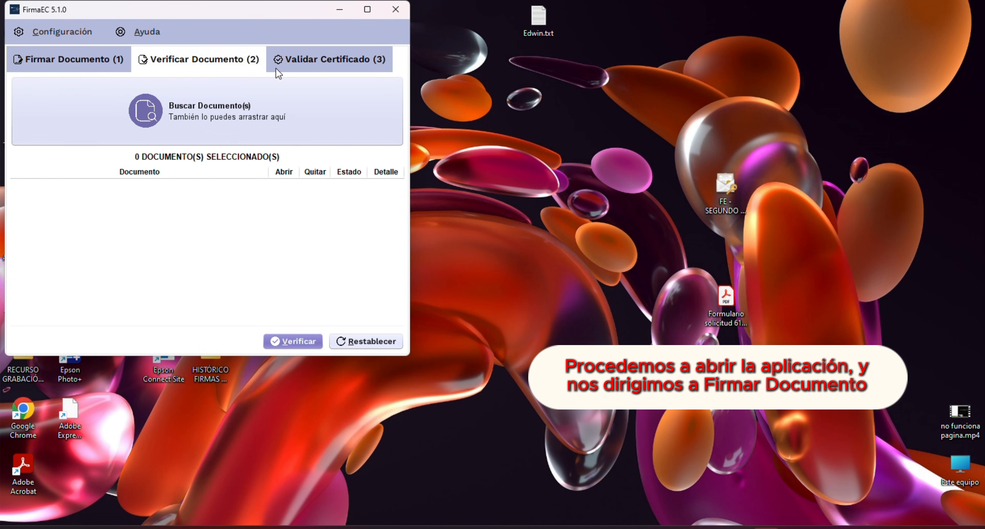
click(296, 60)
click(70, 59)
Set the certificate source to Archivo and load the FE signature certificate and the Formulario solicitud PDF from the desktop
click(76, 84)
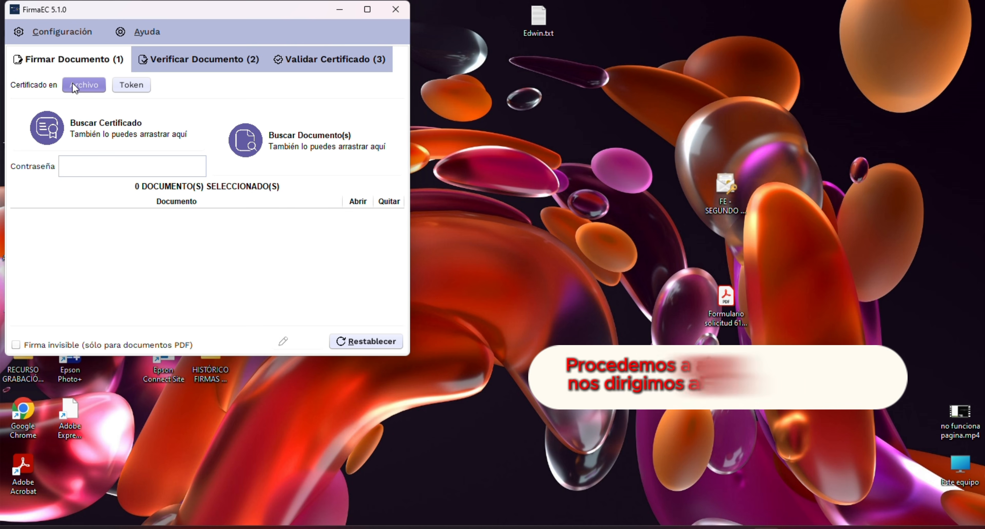
click(92, 89)
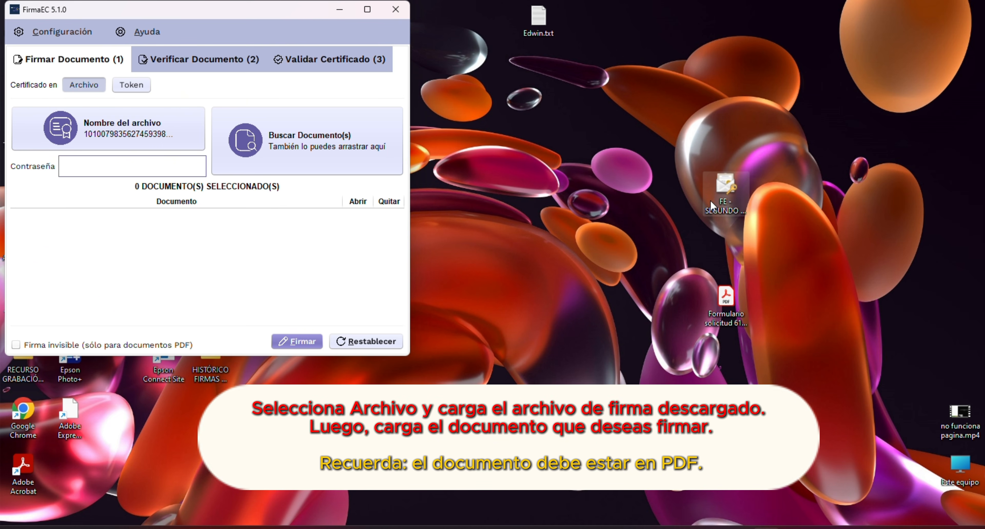
drag(726, 193, 127, 136)
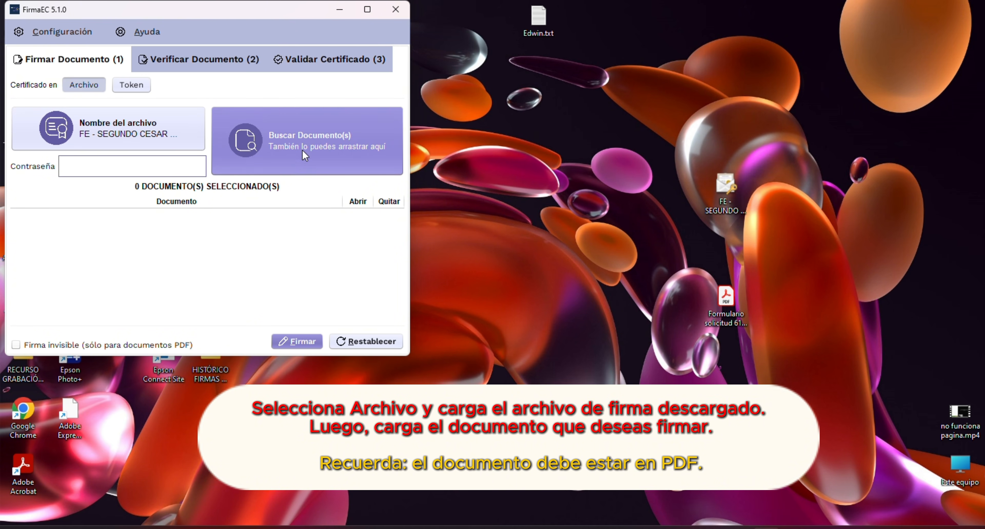
drag(726, 305, 325, 134)
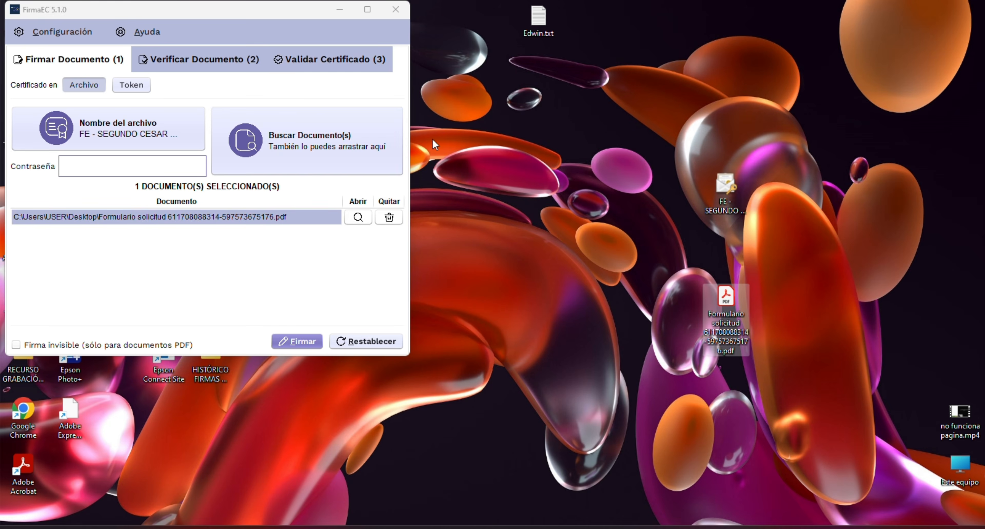
Enter the certificate password and stamp the QR signature on page 6 of the PDF, above FIRMA AR POR ANF AC
click(178, 162)
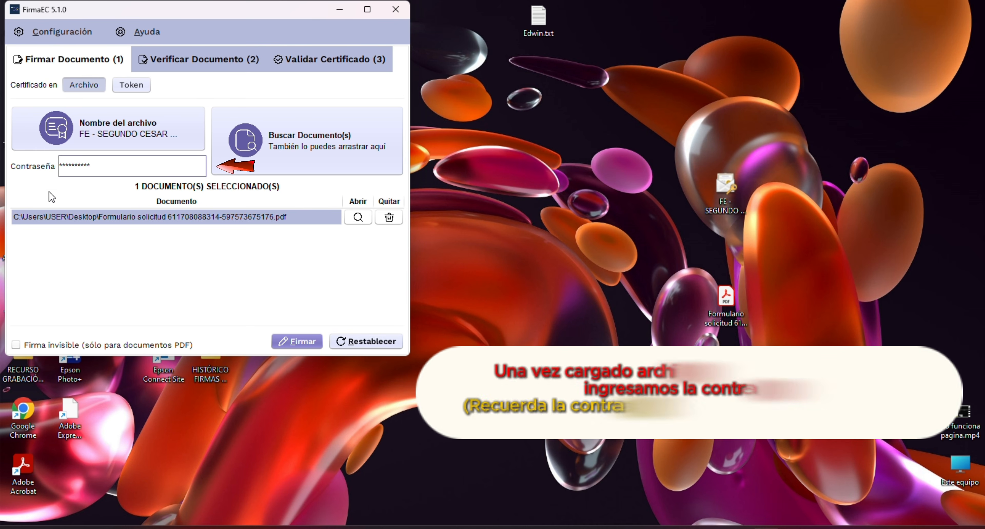
click(297, 342)
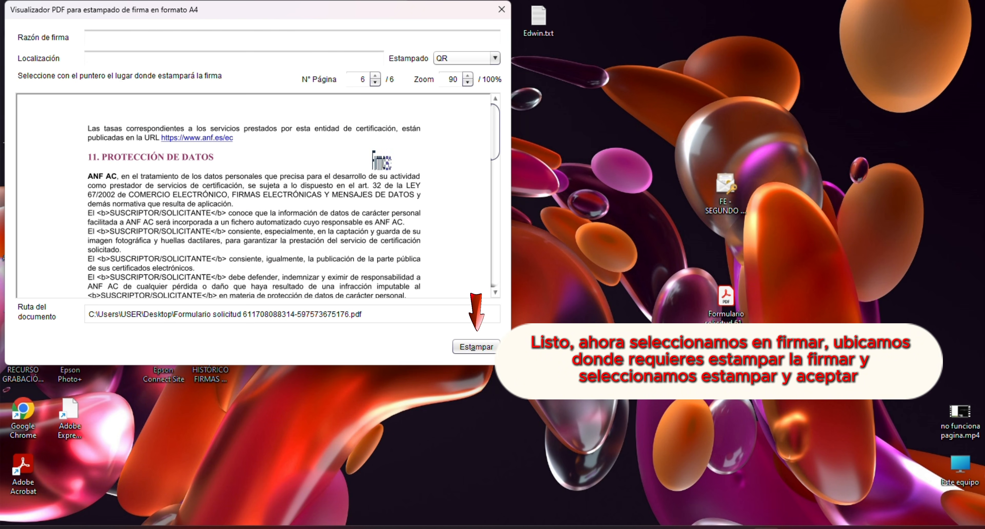
drag(498, 133, 496, 254)
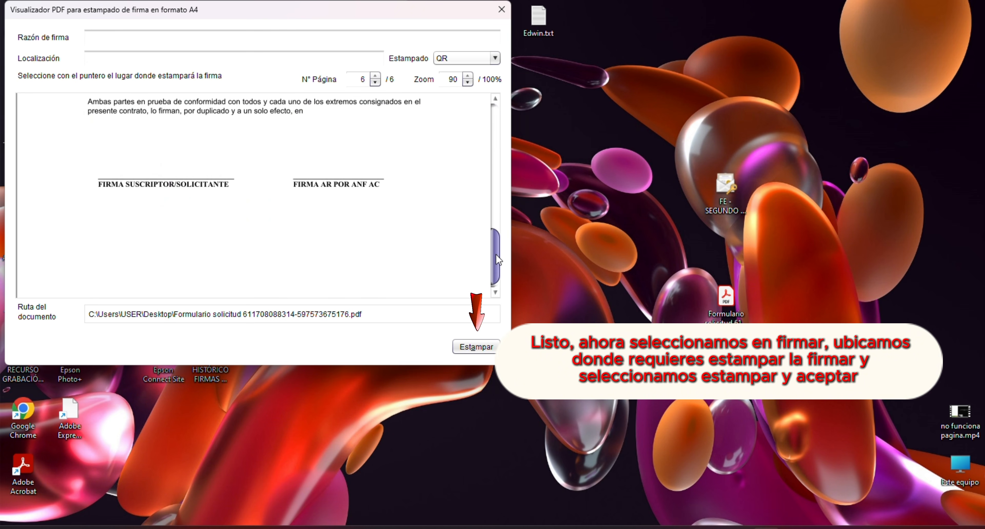
click(327, 156)
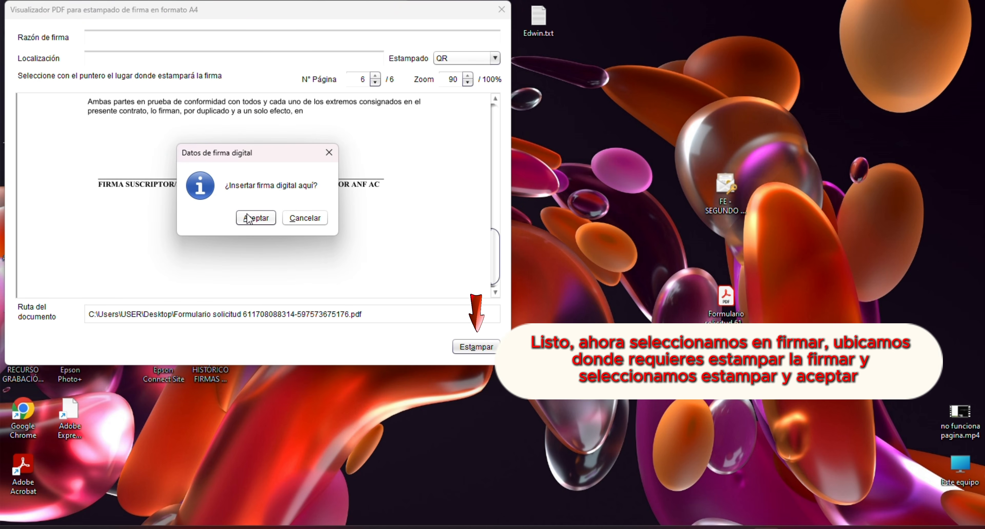
click(256, 217)
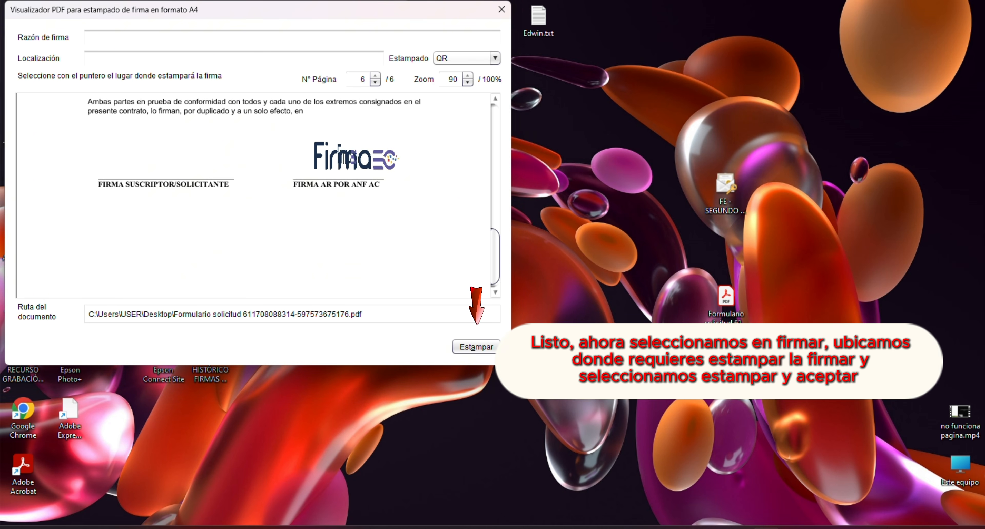
click(467, 349)
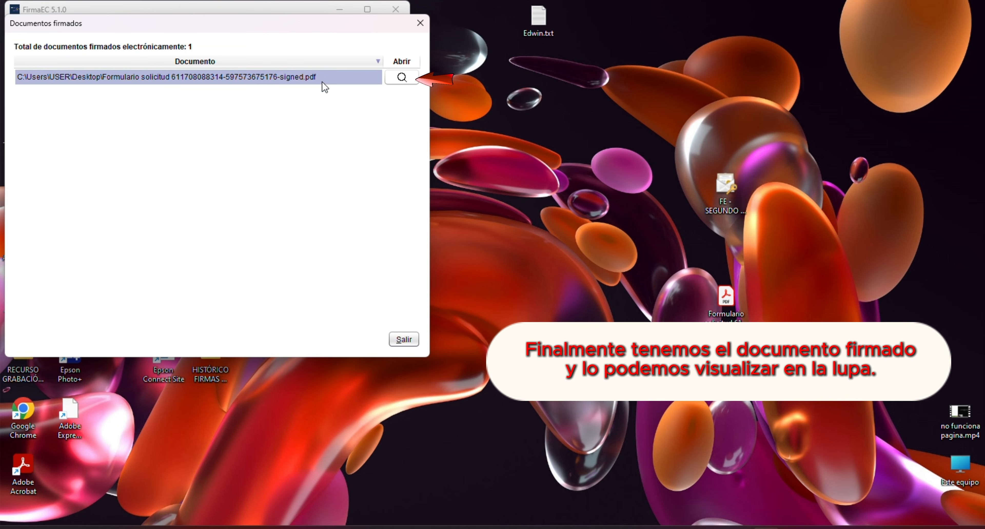
Open the signed PDF in Adobe Acrobat and examine the QR signature stamped at the end of page 6
click(393, 83)
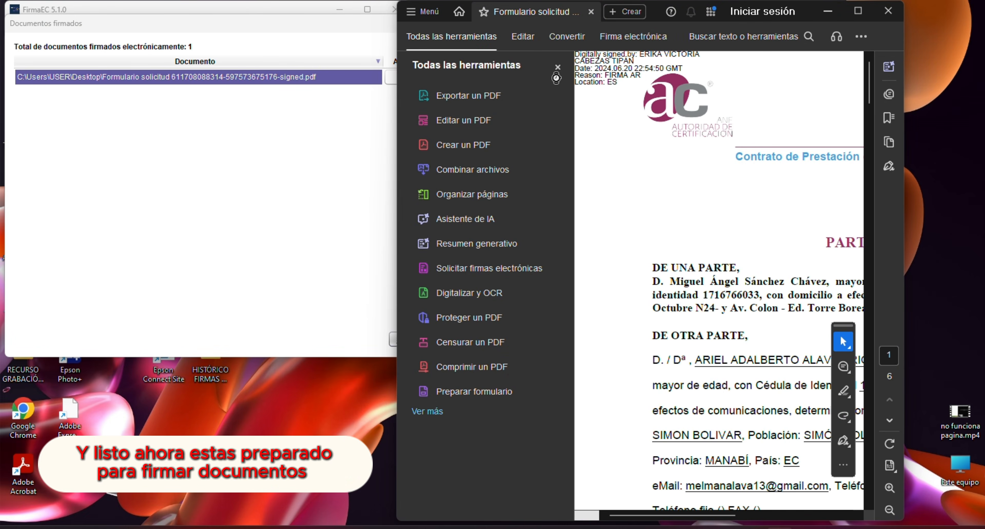
click(557, 67)
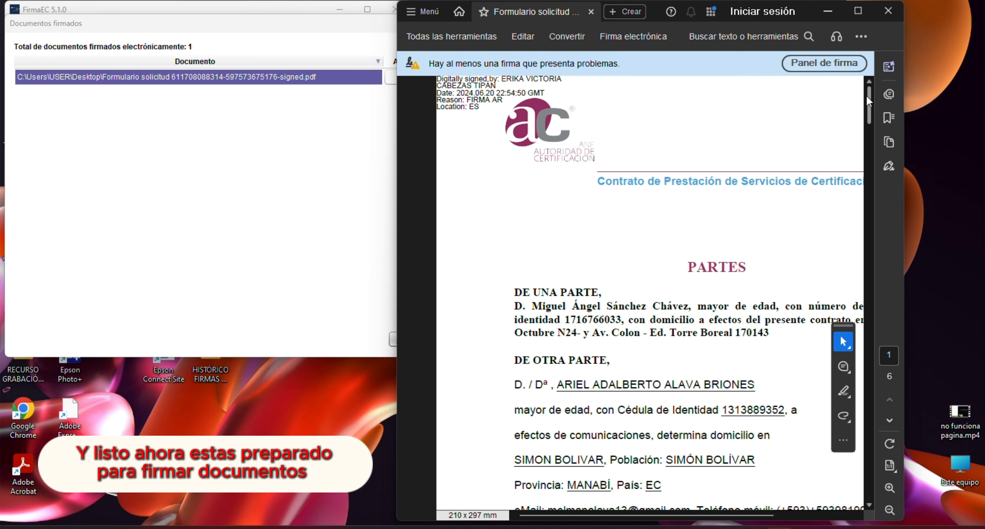
click(868, 157)
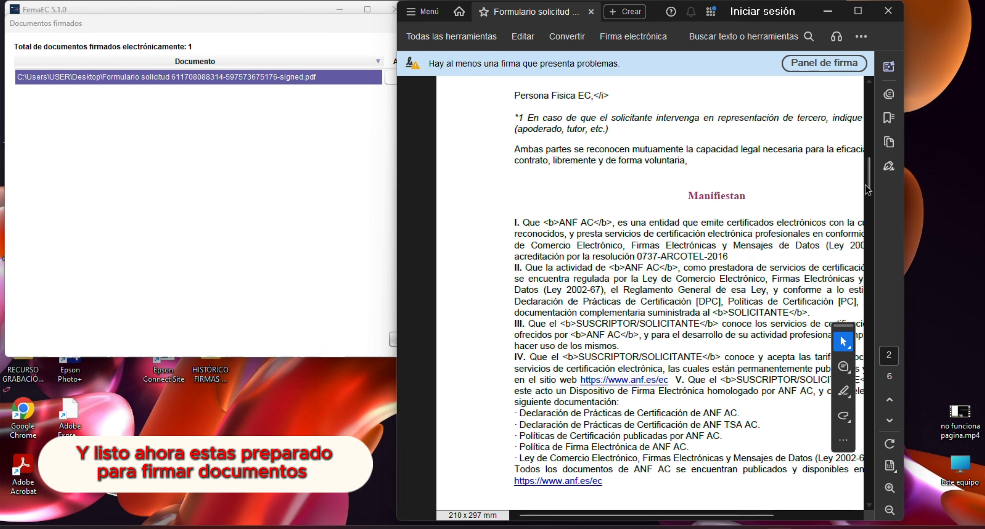
mouse_move(869, 177)
mouse_down()
mouse_move(881, 351)
mouse_move(876, 482)
mouse_up()
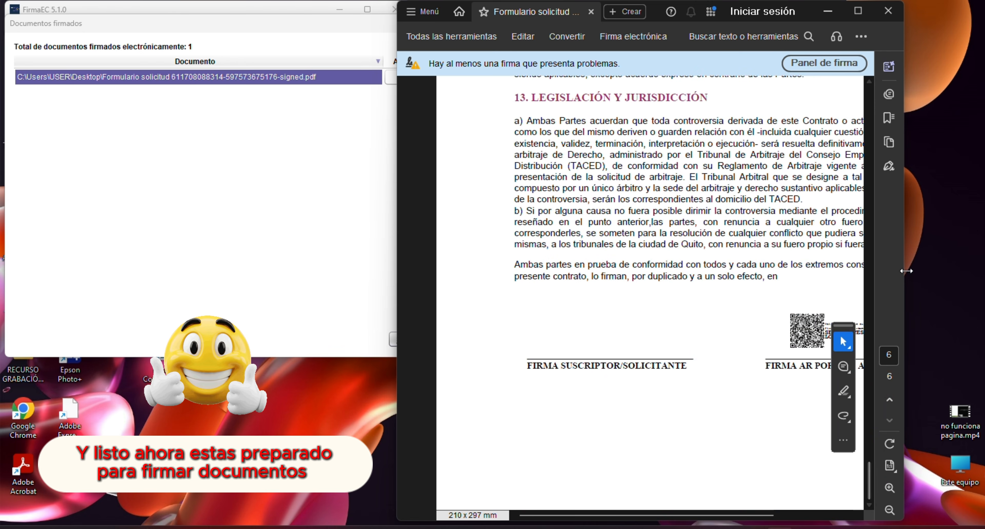
drag(906, 270, 983, 271)
scroll(819, 348, up, 2)
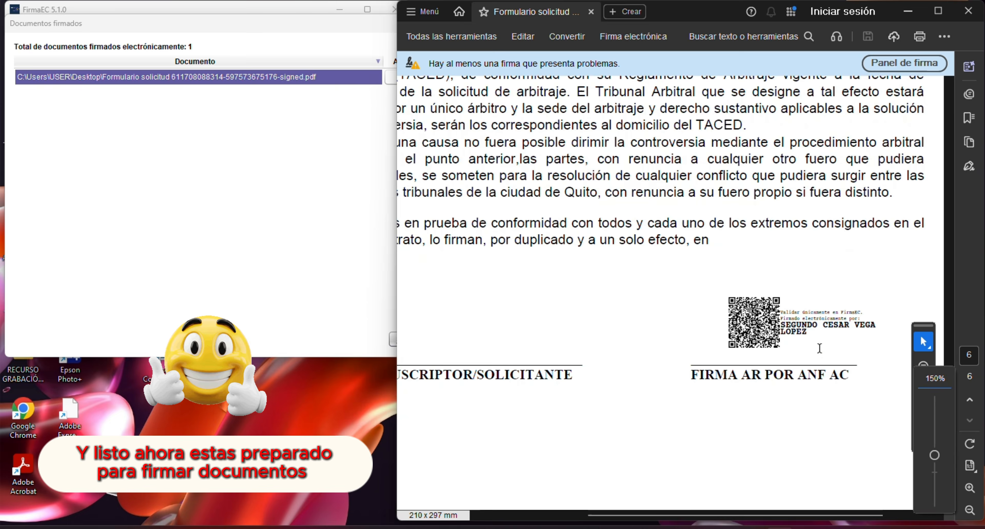
scroll(819, 348, up, 3)
scroll(819, 348, down, 4)
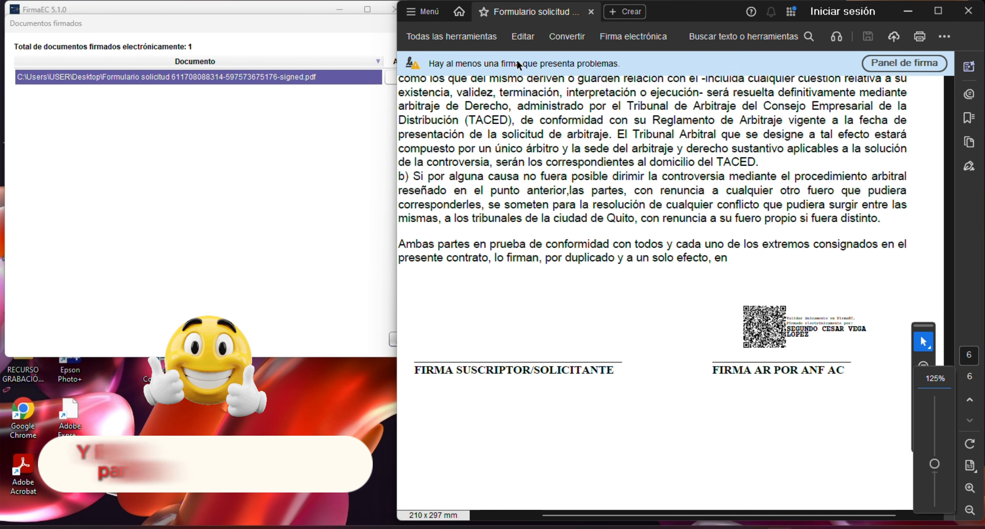